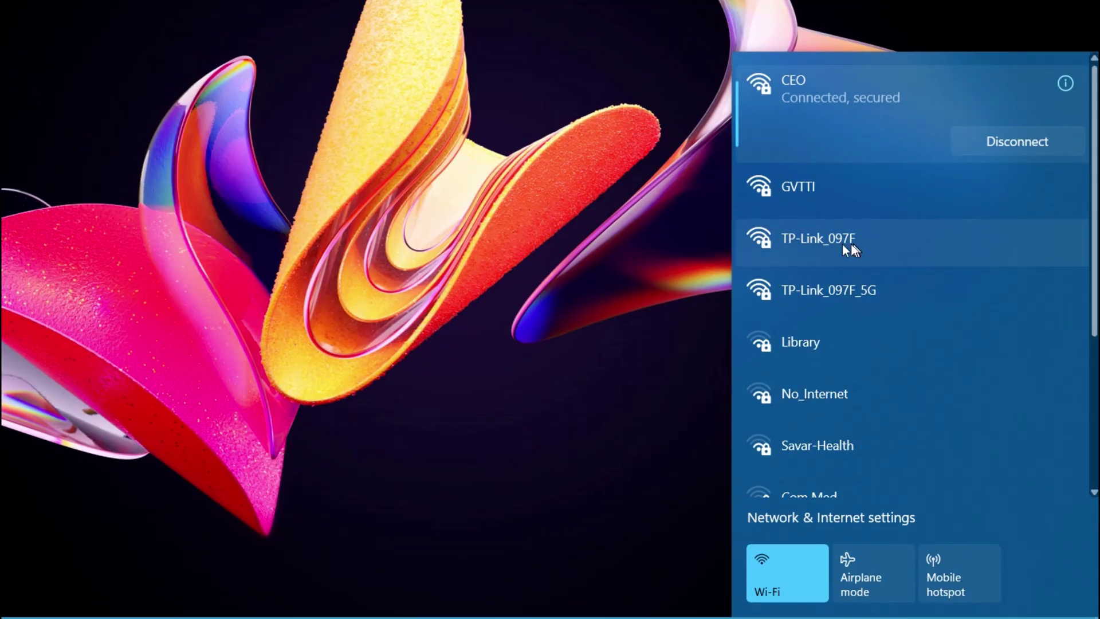
Step: Join the TP-Link_097F Wi-Fi network with its security key, then launch Chrome
click(874, 248)
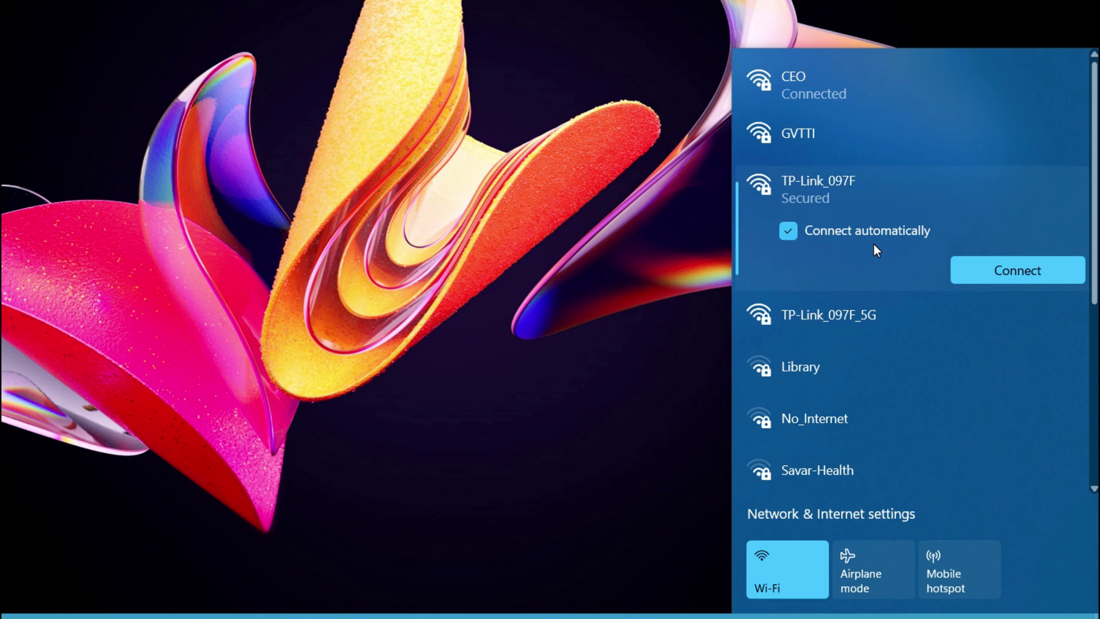
click(964, 279)
text(••)
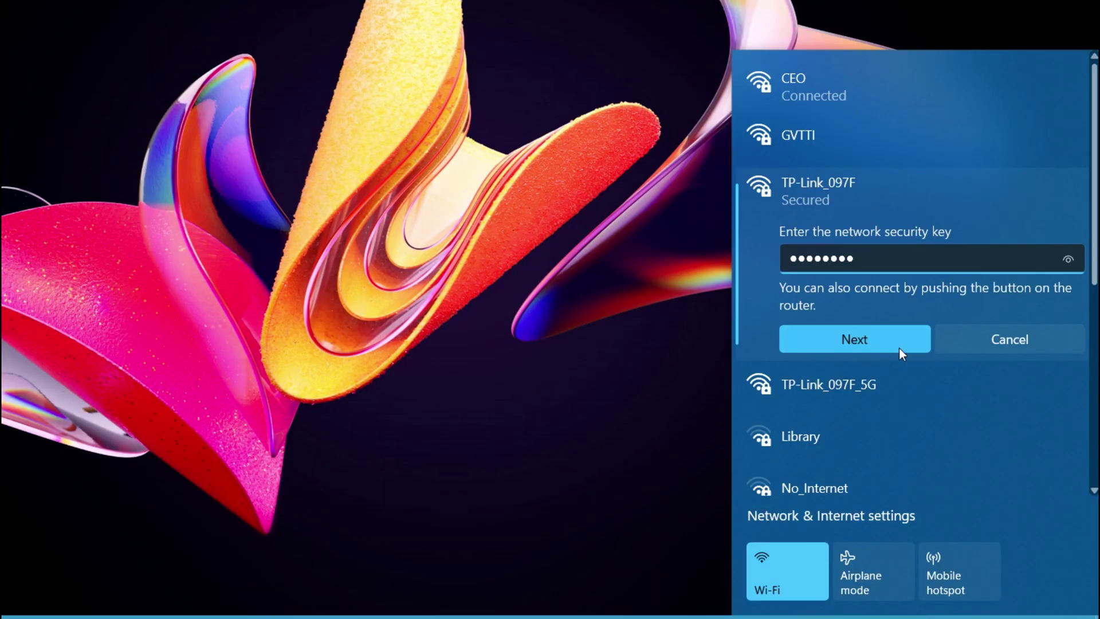
click(899, 348)
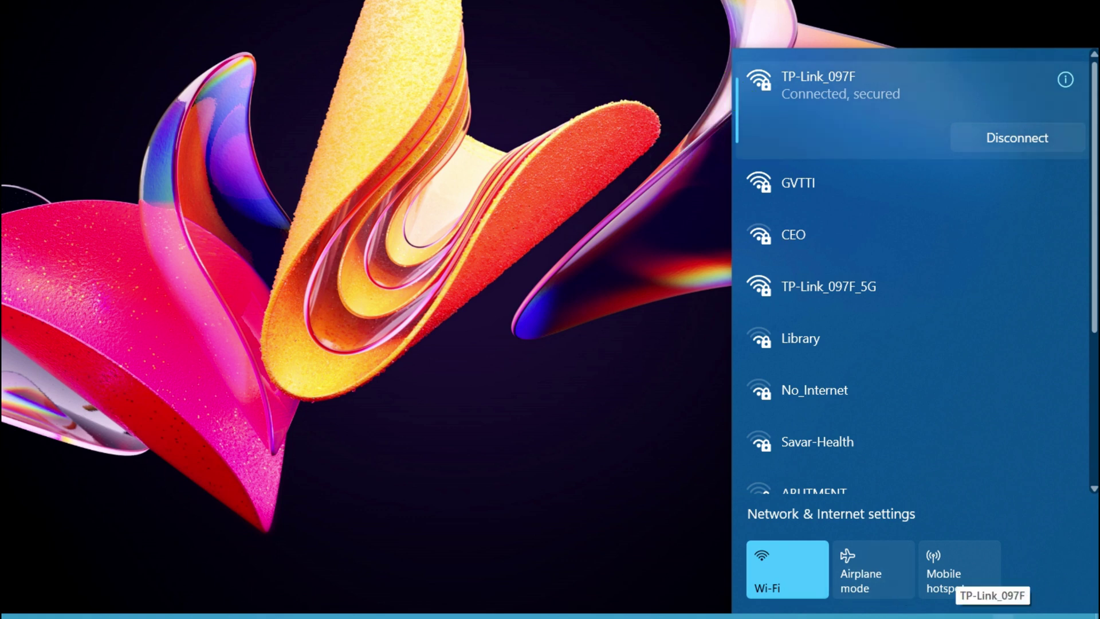
click(504, 601)
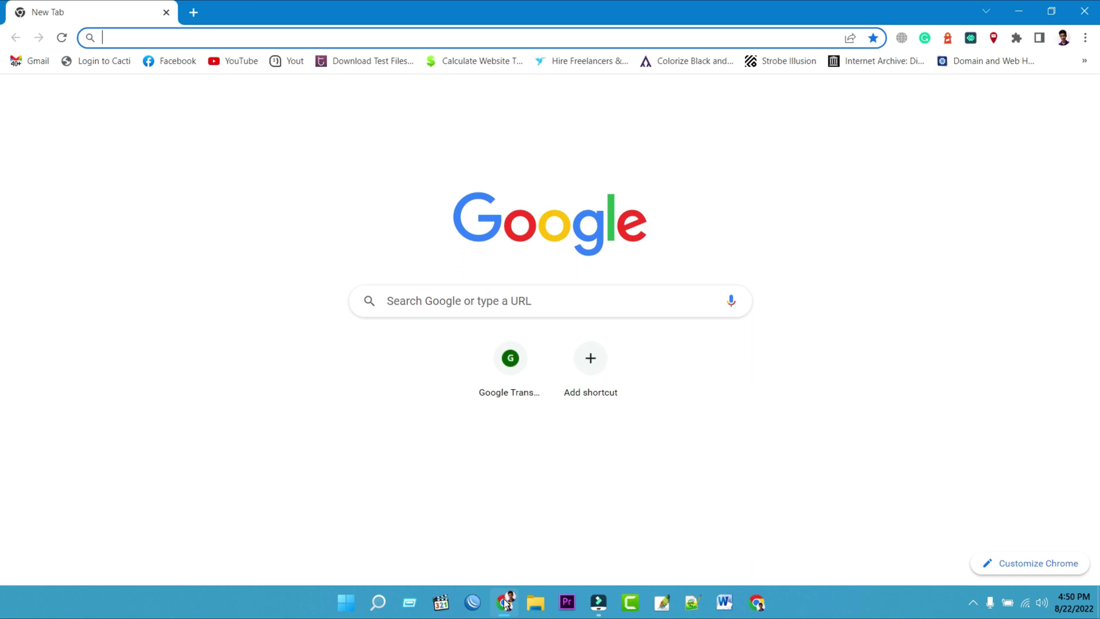
Step: Go to tplinkwifi.net and create and confirm a new administrator password
text(tplinkwifi.net/webpages/login.html)
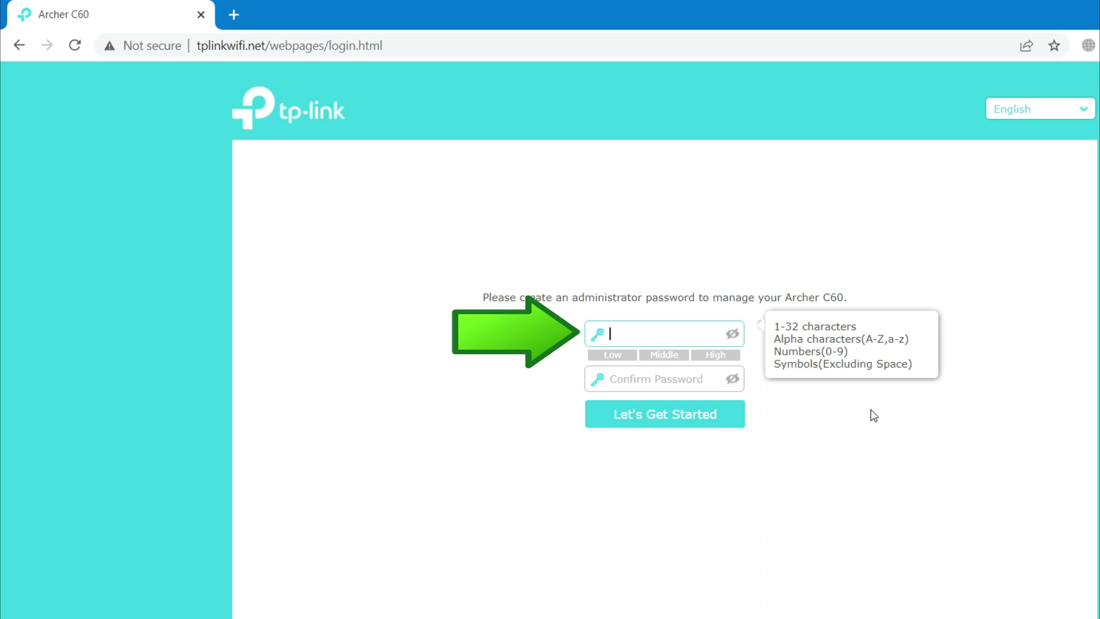
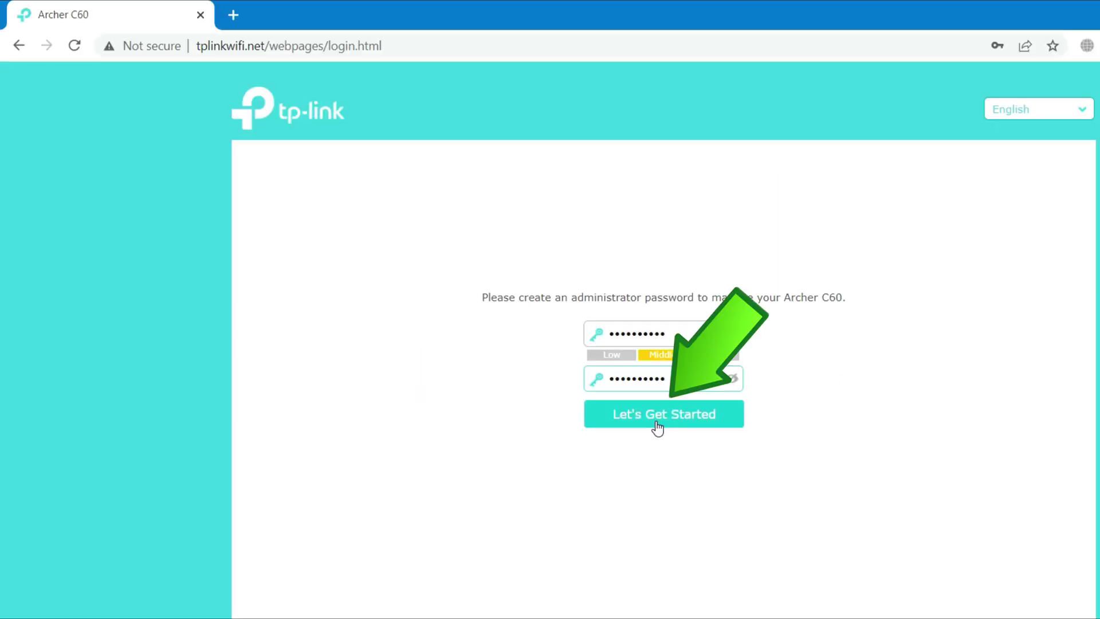
click(657, 414)
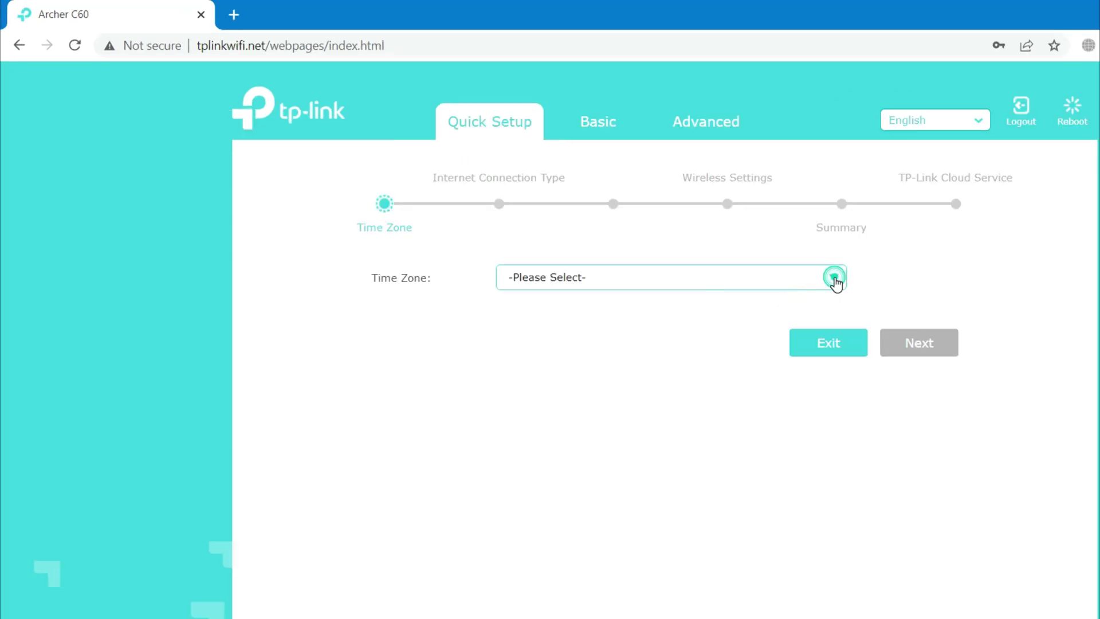
Step: Set the time zone to (GMT+06:00) Alma-Ata, Dhaka and continue
click(834, 278)
scroll(711, 339, down, 8)
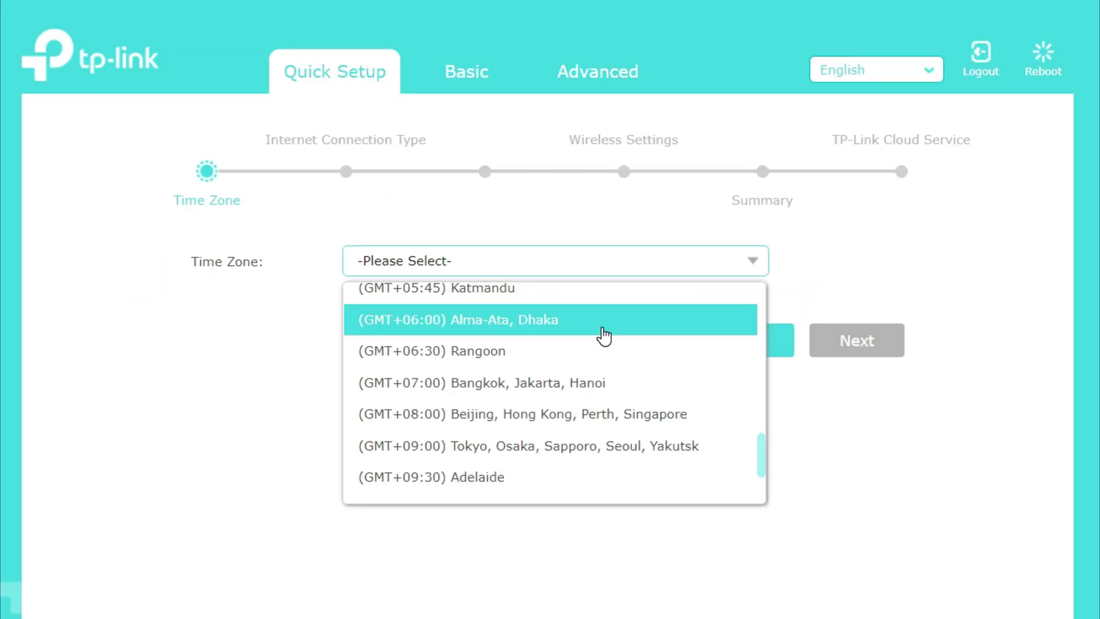
click(605, 336)
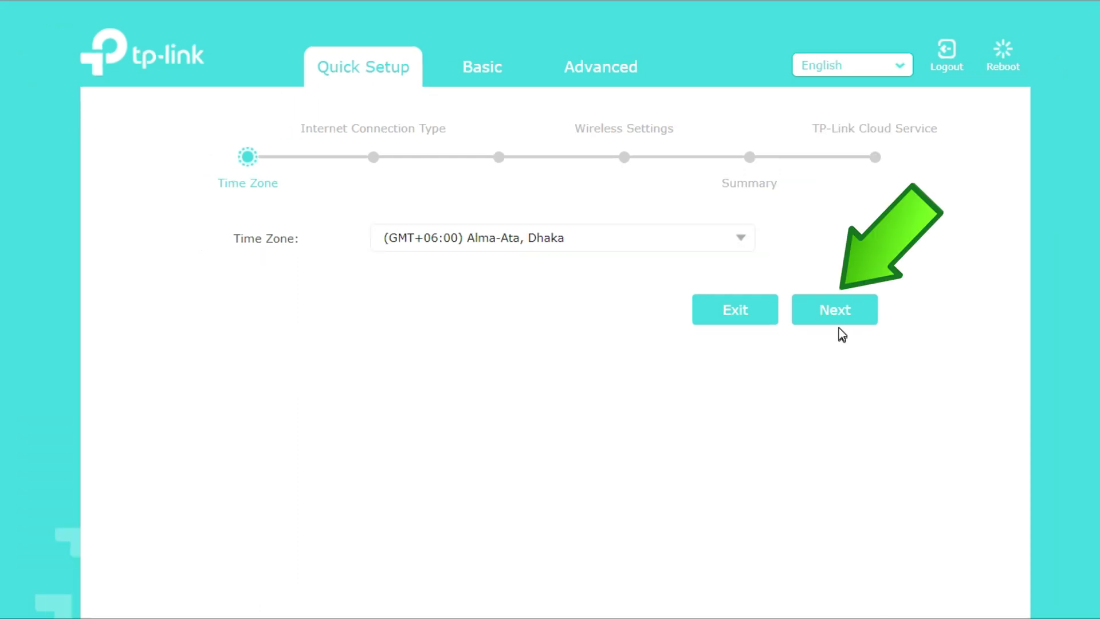
click(836, 312)
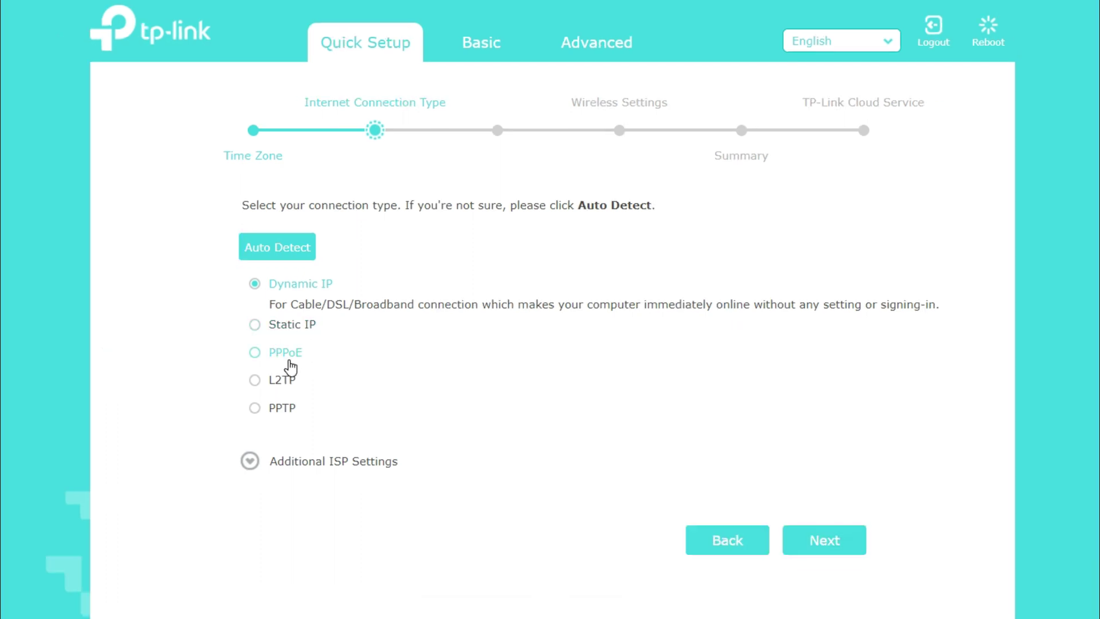
Step: Choose PPPoE as the internet connection type and continue
click(256, 353)
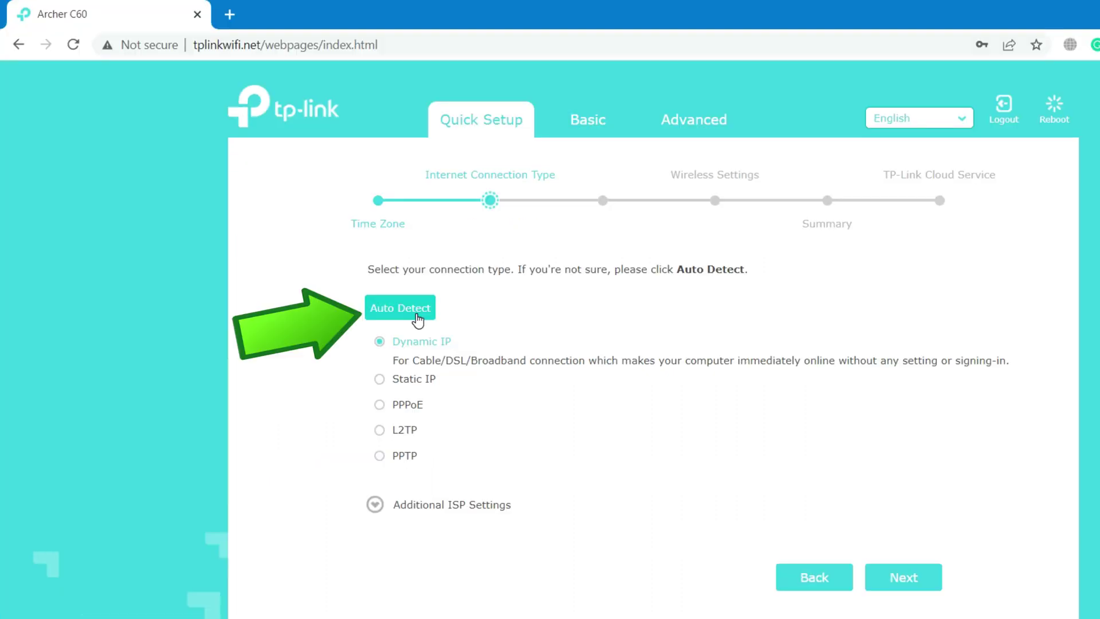
click(426, 405)
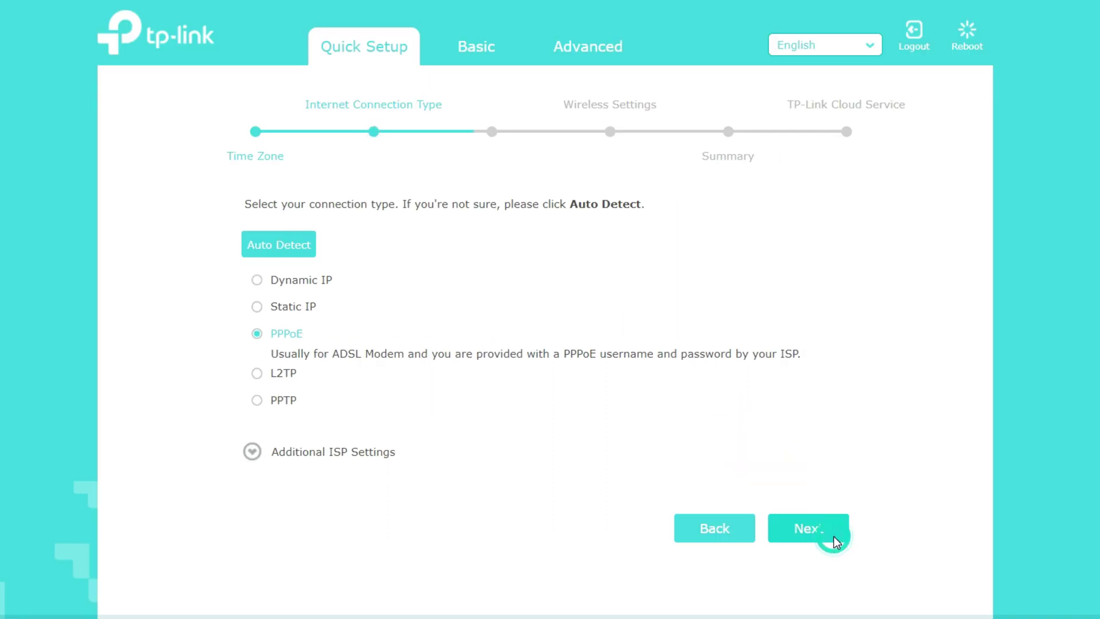
click(833, 536)
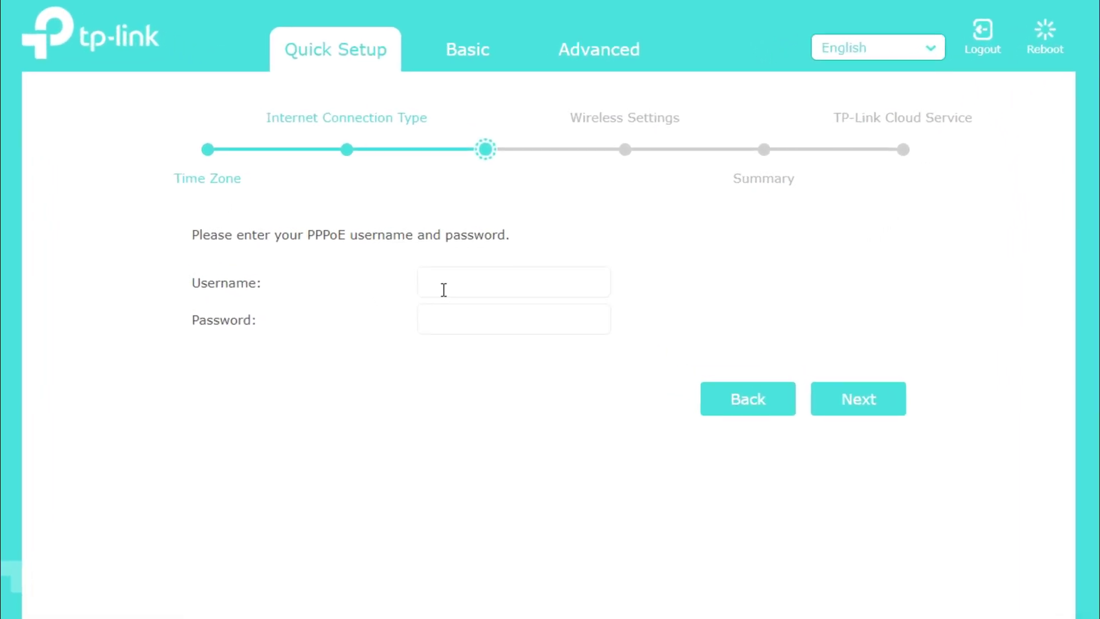
Step: Enter the PPPoE account username and password, then continue to wireless settings
click(444, 289)
text(wifi@)
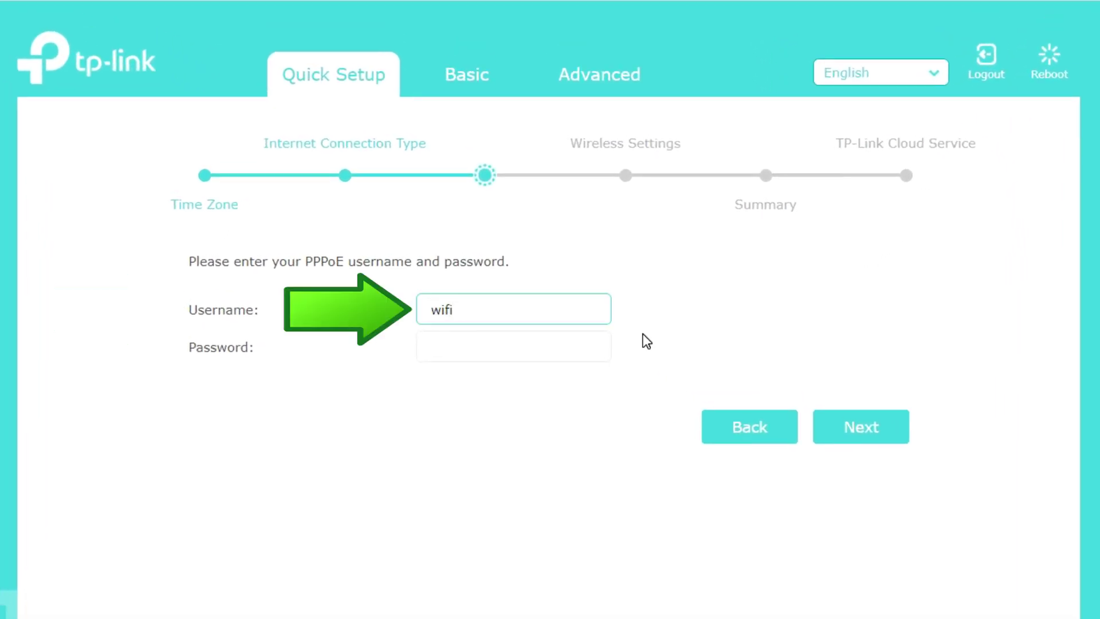
text(remon)
key(Tab)
text(***)
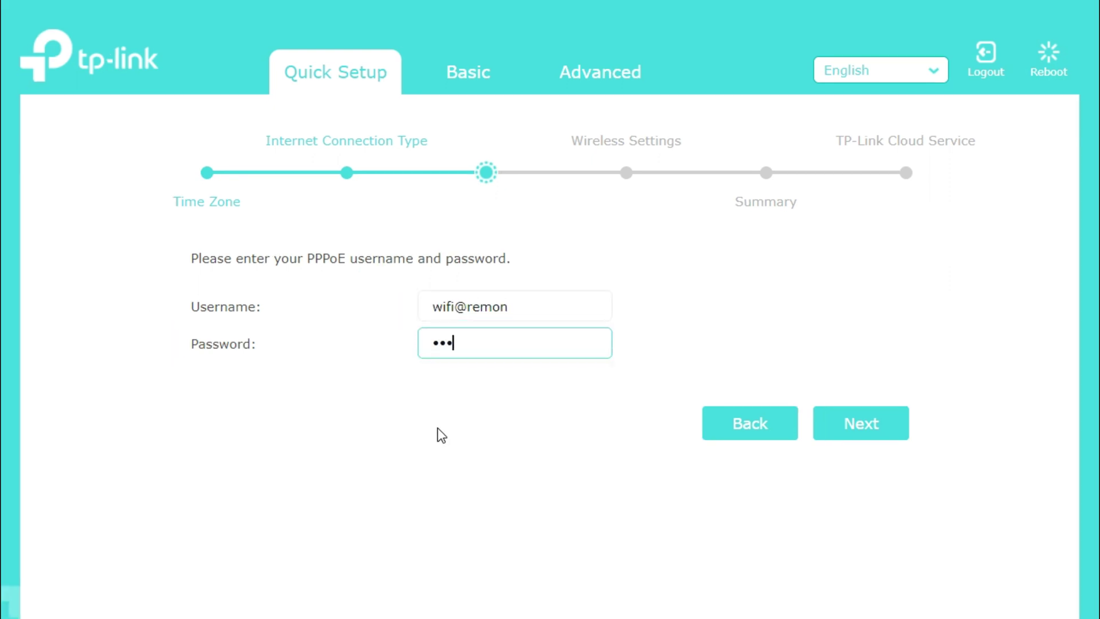
text(***)
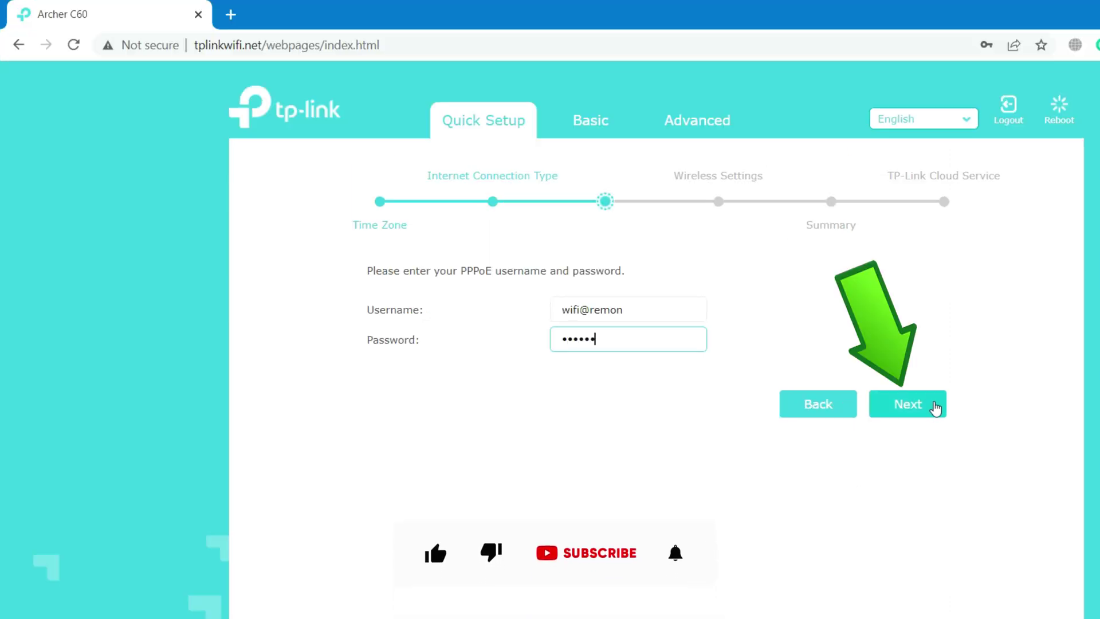
click(897, 428)
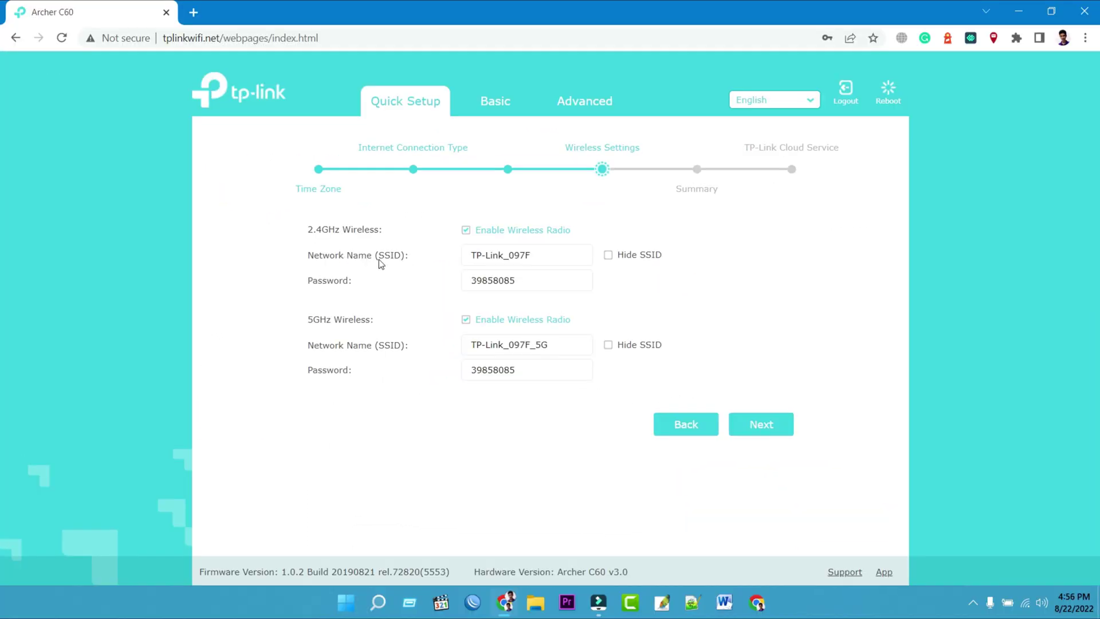
Step: Replace the 2.4GHz network name and Wi-Fi password with new values
triple_click(561, 255)
text(WiFi)
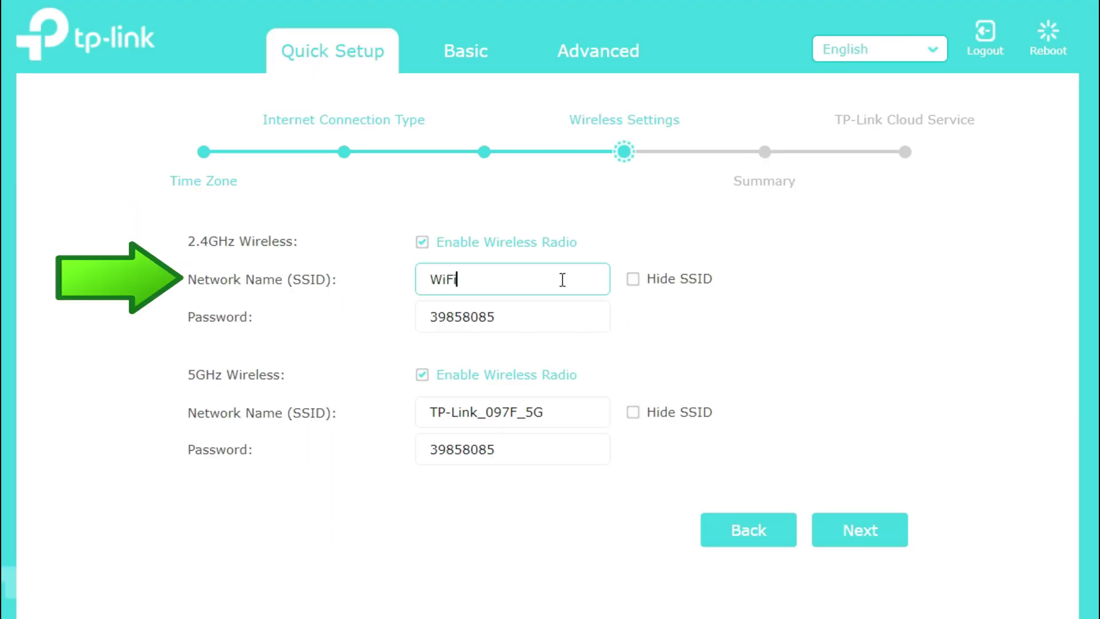
text( Re)
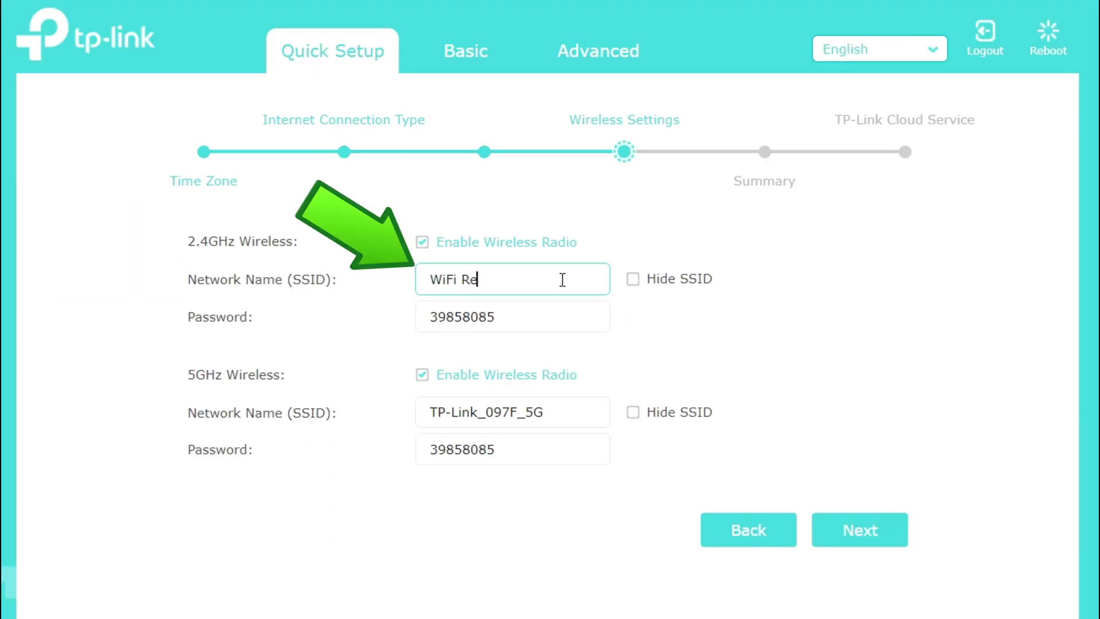
text(mon)
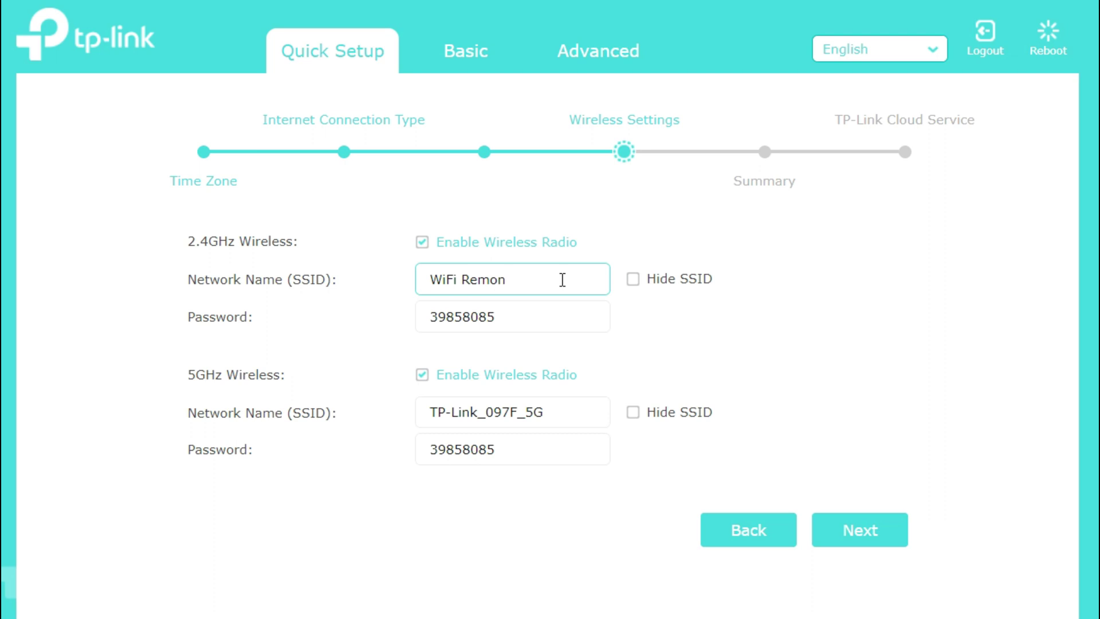
triple_click(563, 317)
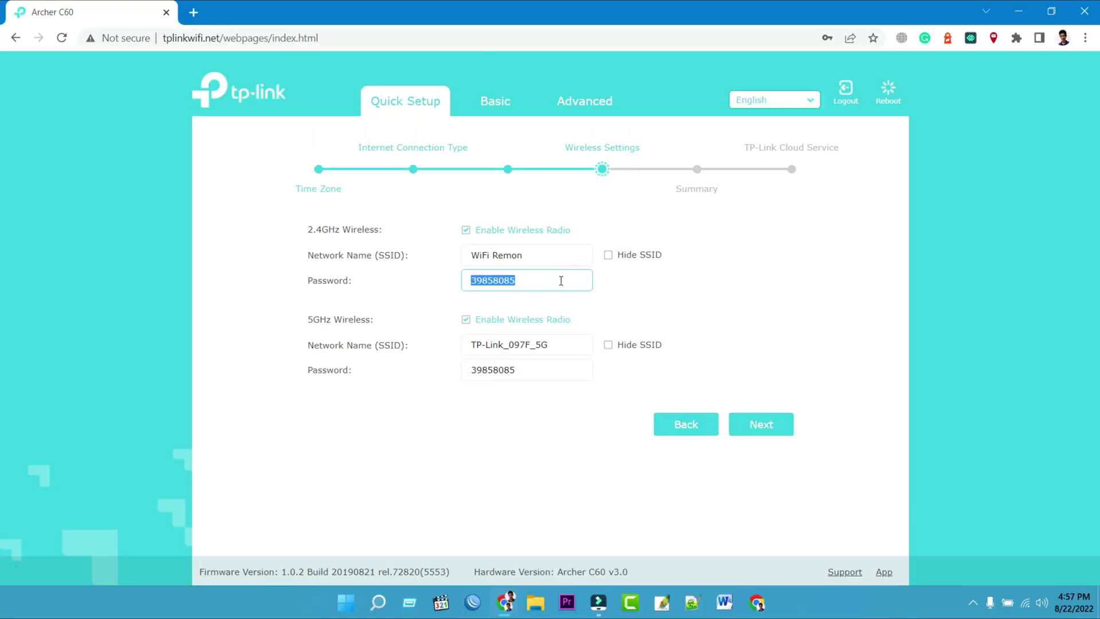
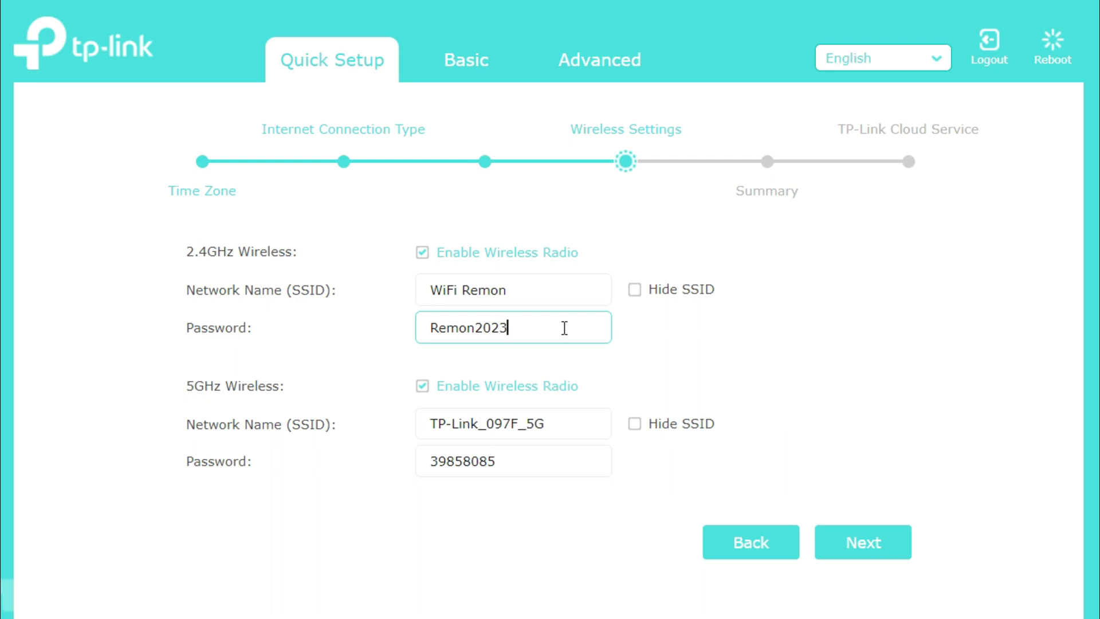
Step: Give the 5GHz band the matching network name and password, then continue to Summary
triple_click(565, 427)
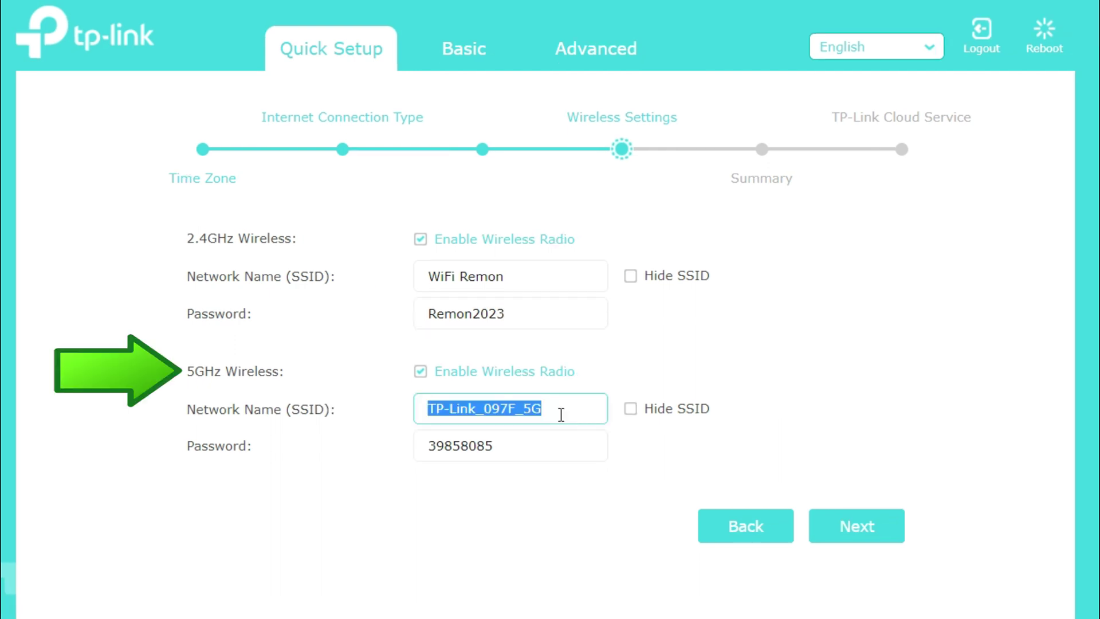
text(WiFi Rem)
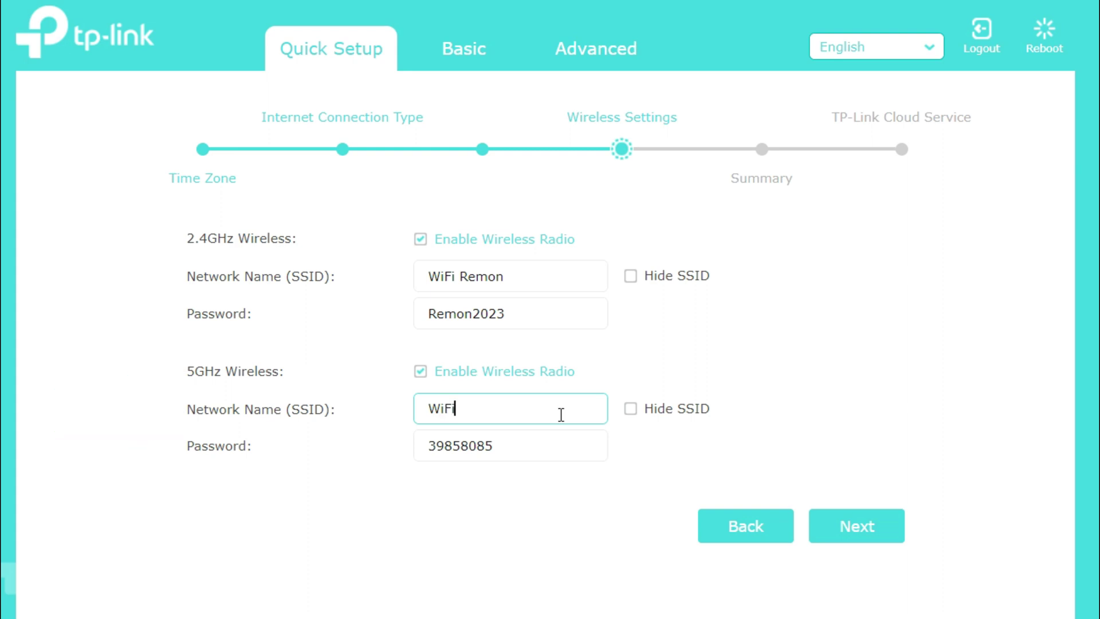
text(on)
key(Tab)
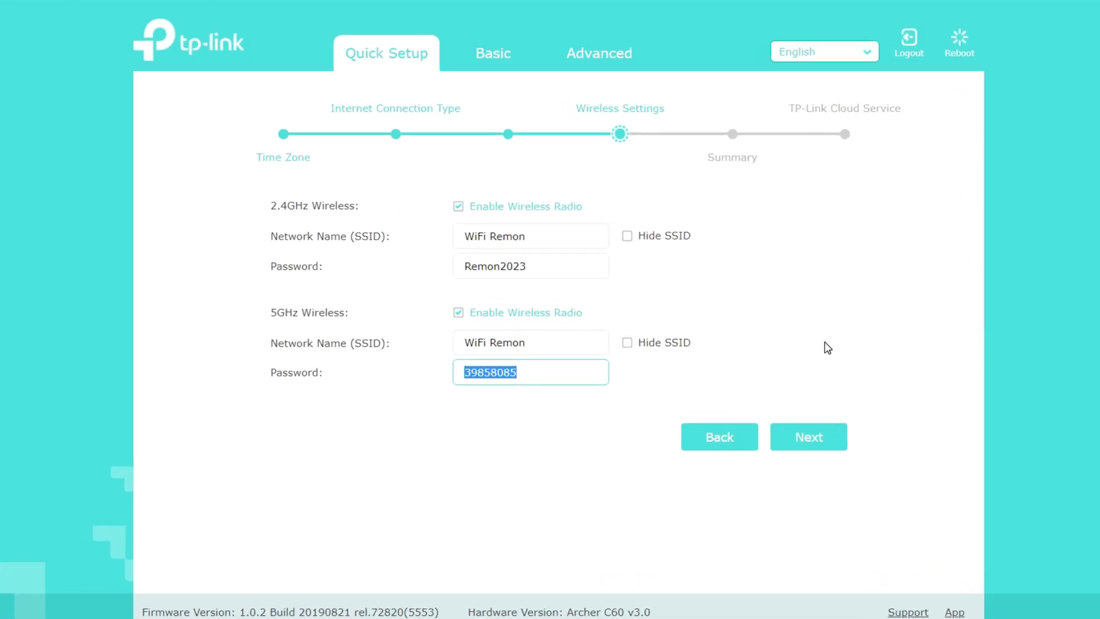
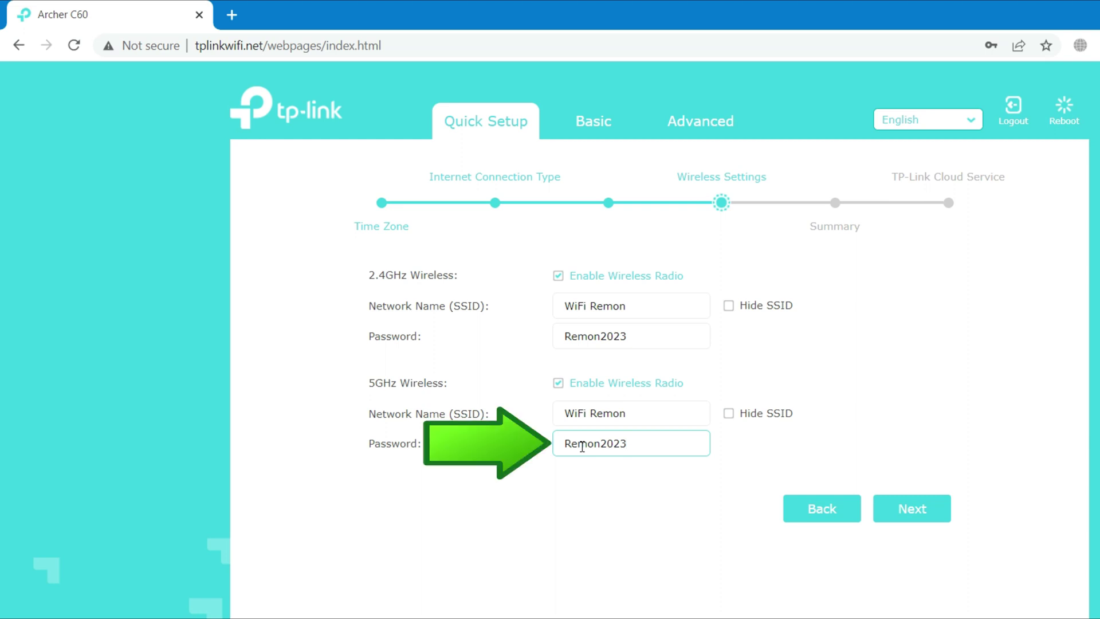
click(914, 520)
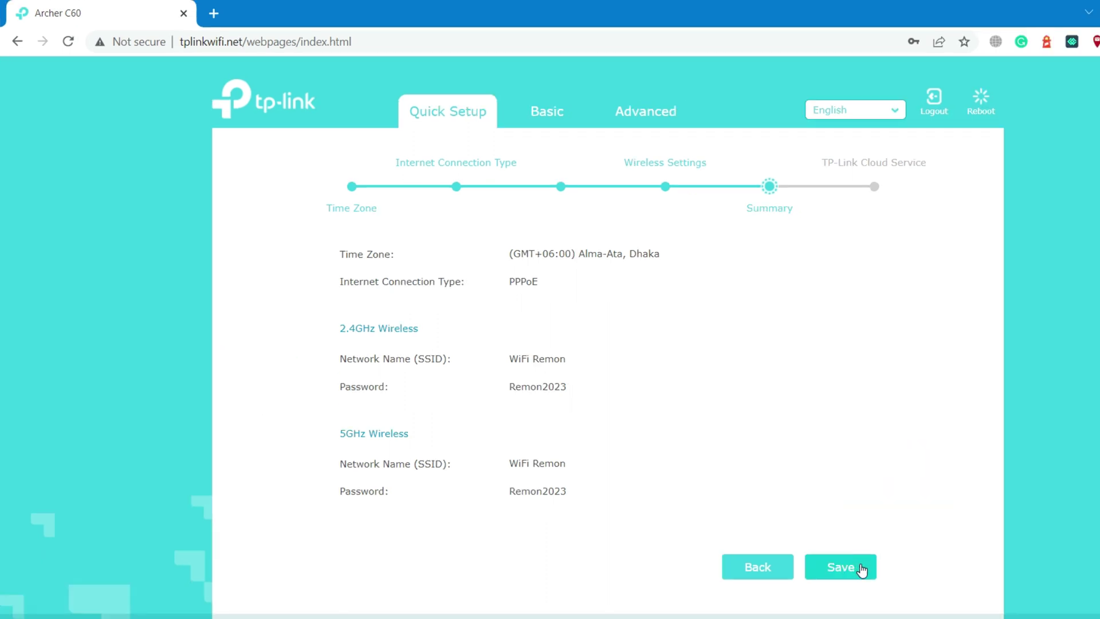
Step: Save the quick setup settings from the Summary page
click(859, 567)
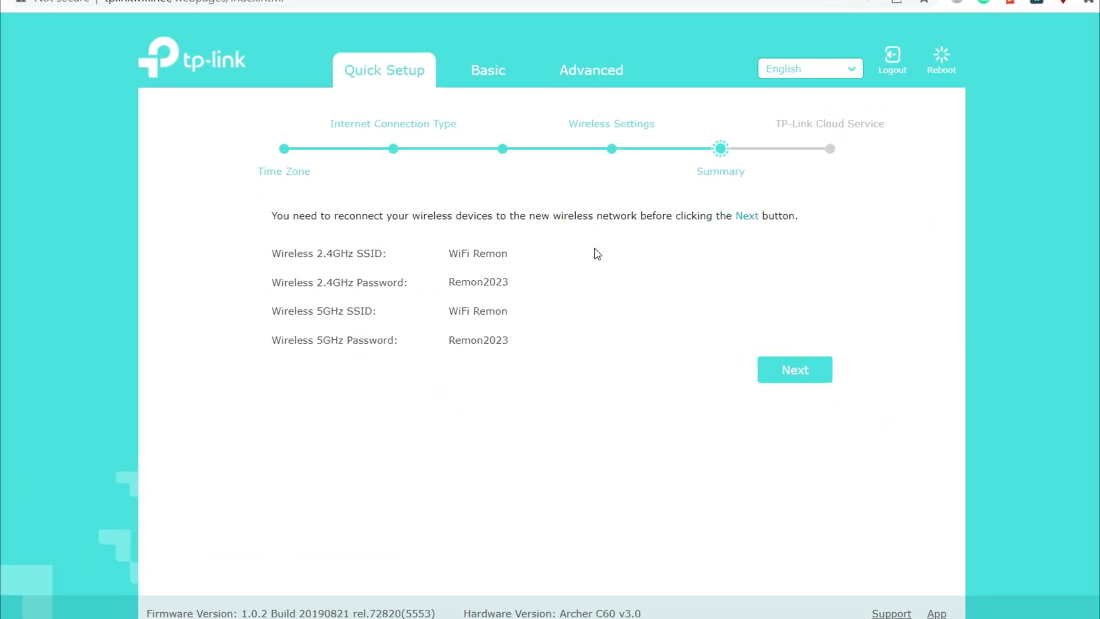
Step: Reconnect Windows to the router's renamed Wi-Fi network with its new key
click(1044, 614)
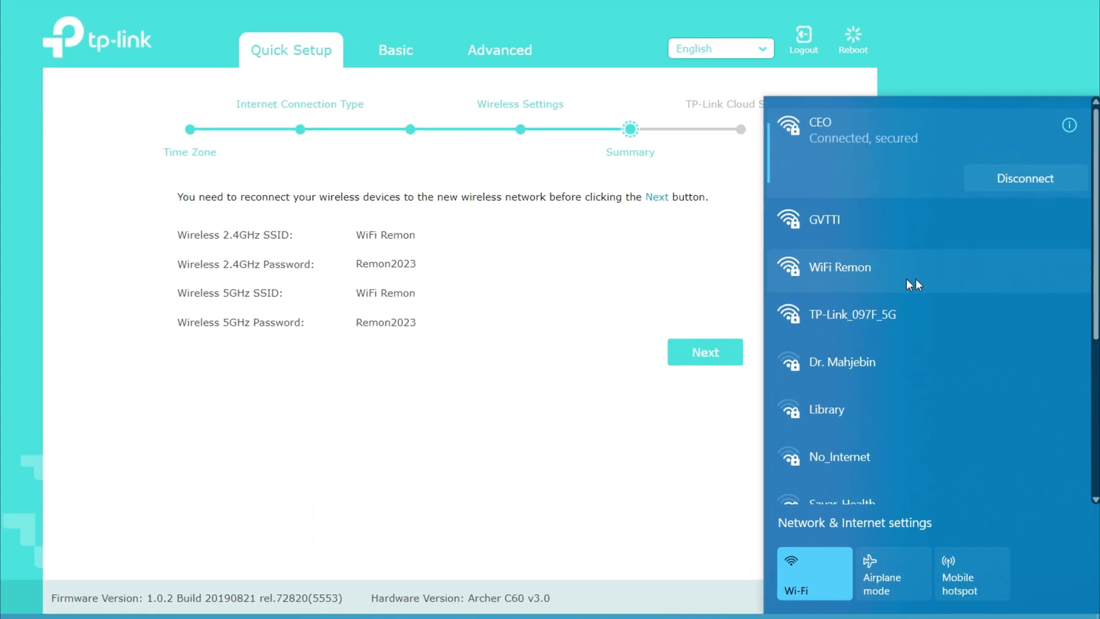
click(906, 280)
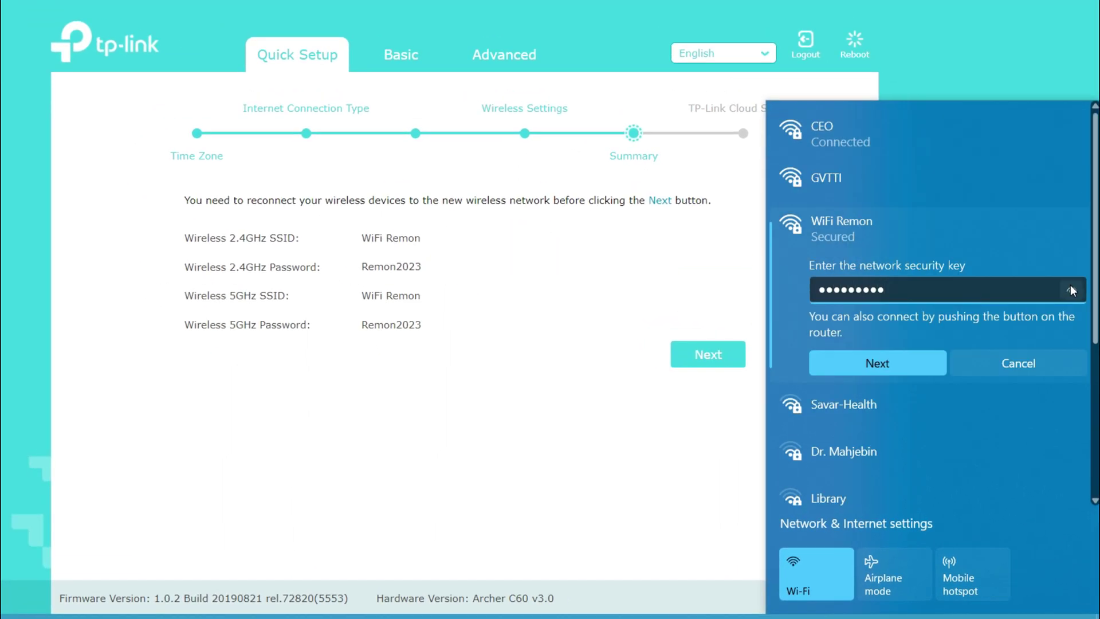
click(927, 362)
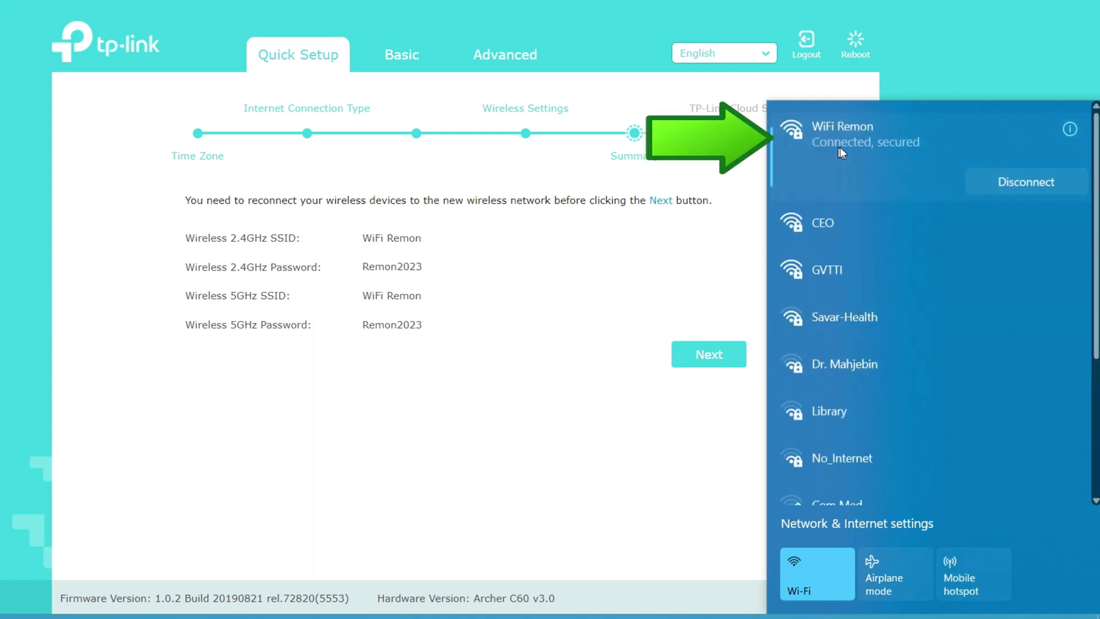
click(550, 451)
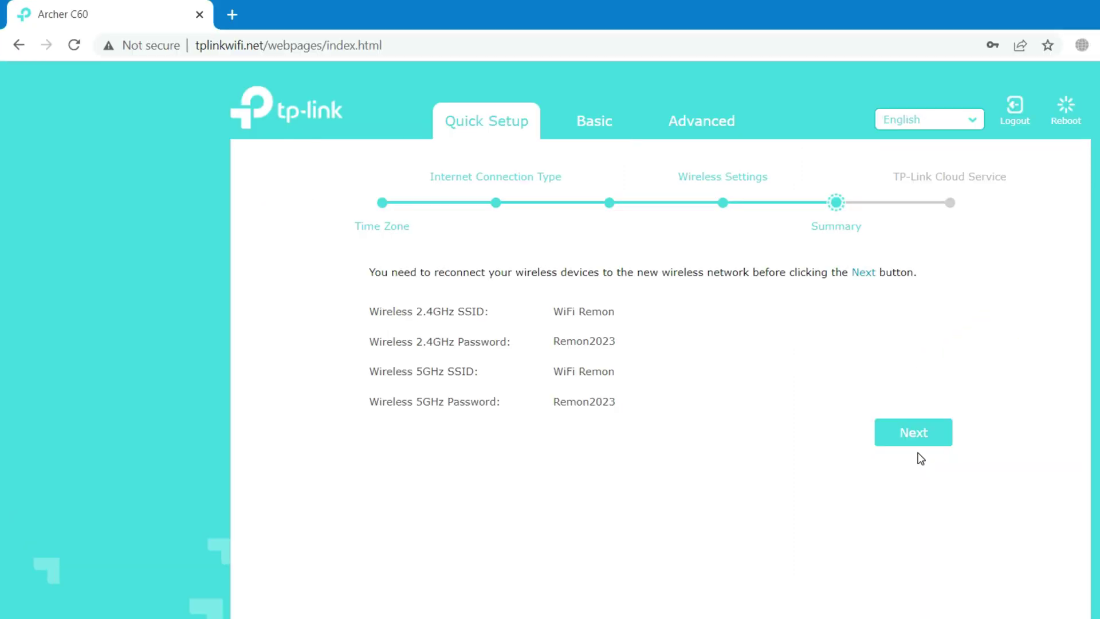
Step: Complete the wizard to its success message and open the Basic Network Map
click(894, 437)
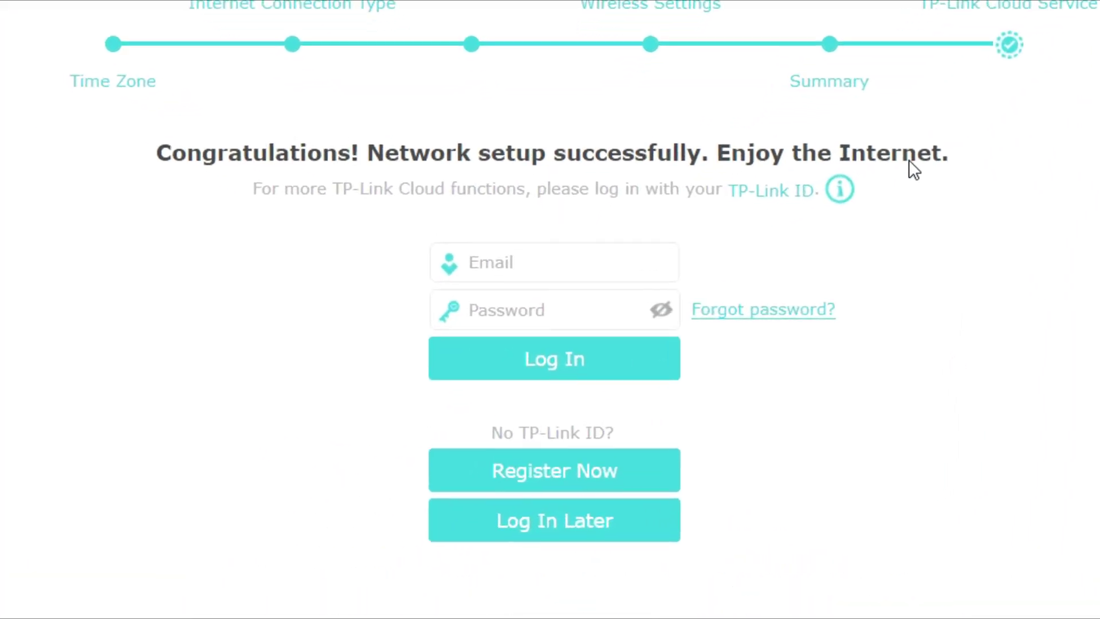
click(500, 104)
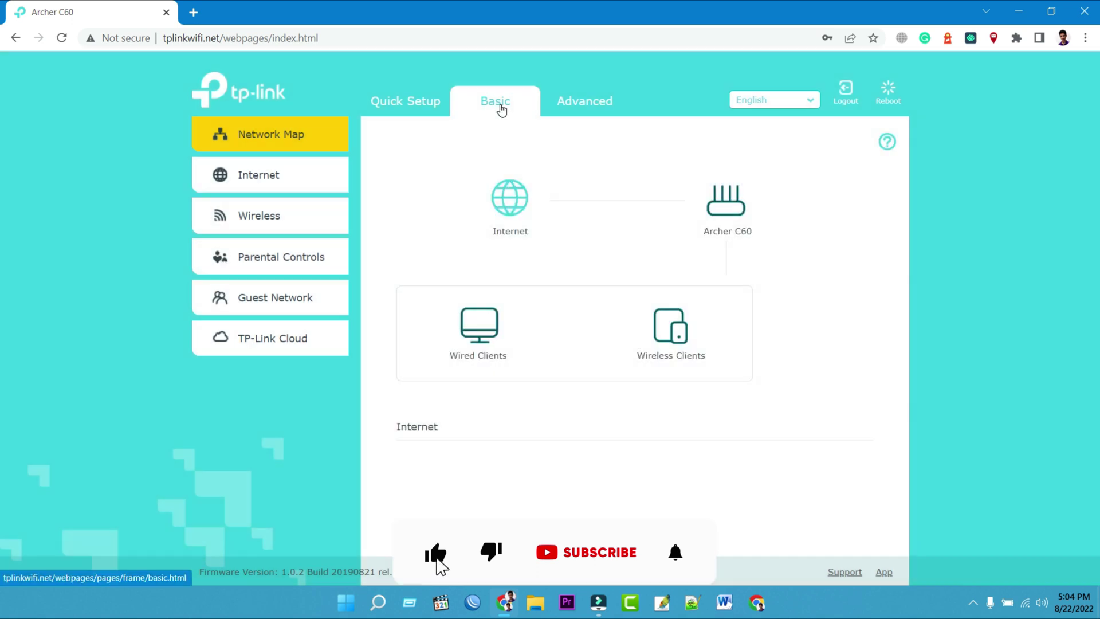